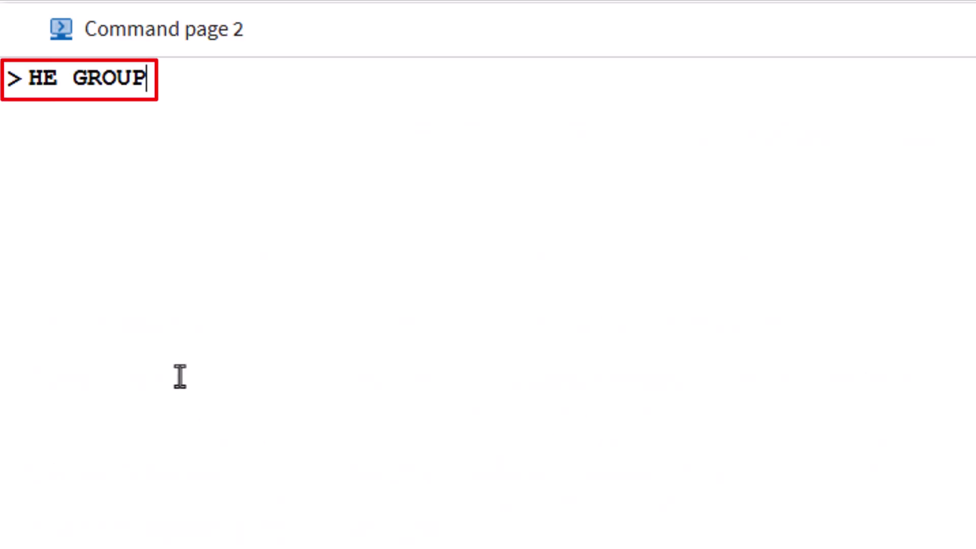
Display the HE GROUP help index for group PNRs.
{"action": "key", "text": "Return"}
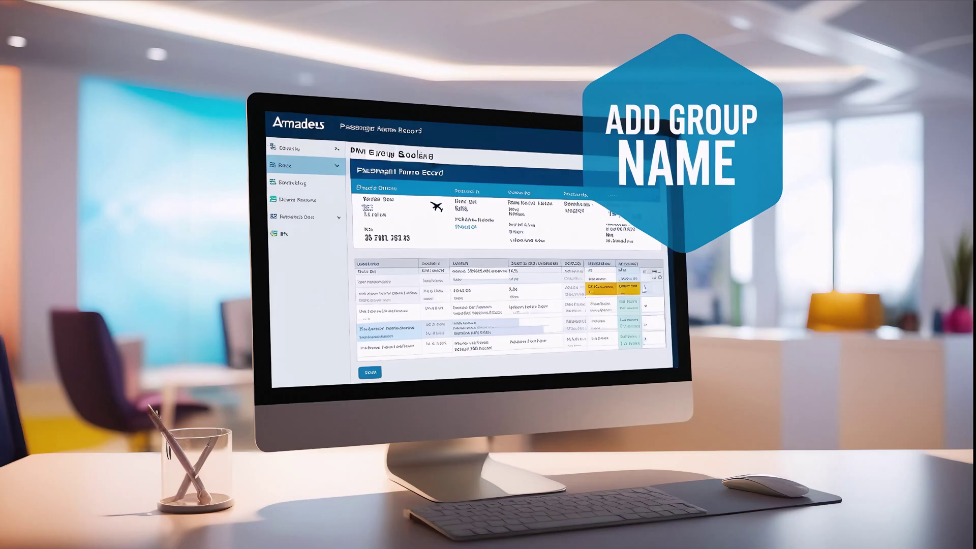
{"action": "type", "text": "N"}
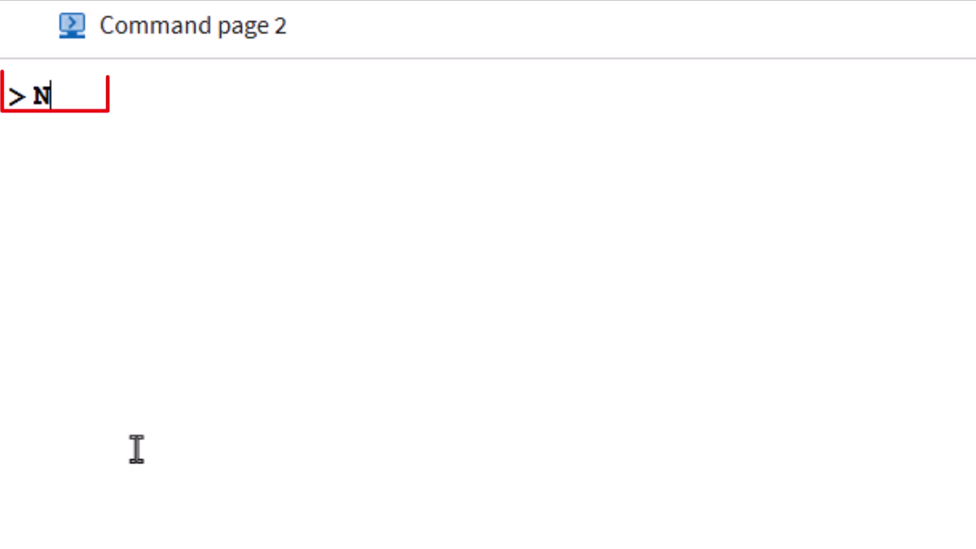
{"action": "type", "text": "G"}
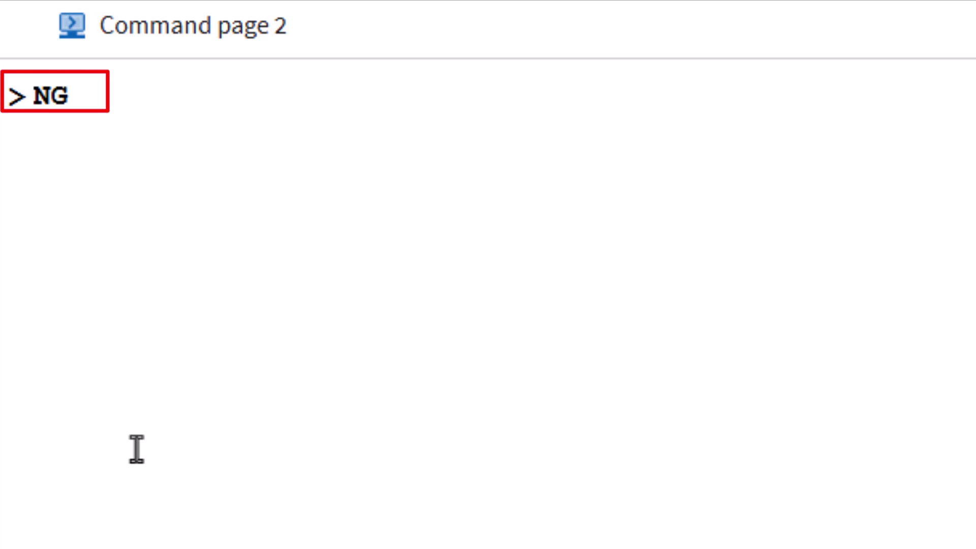
{"action": "type", "text": "1"}
{"action": "type", "text": "5PETROMAN STAFF"}
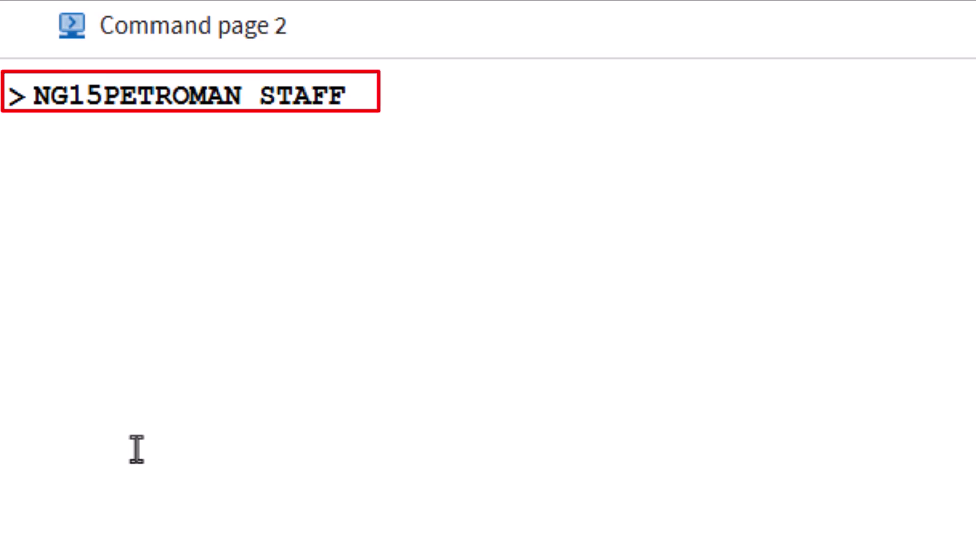
Create the 15-seat PETROMAN STAFF group record with NG15PETROMAN STAFF.
{"action": "key", "text": "Return"}
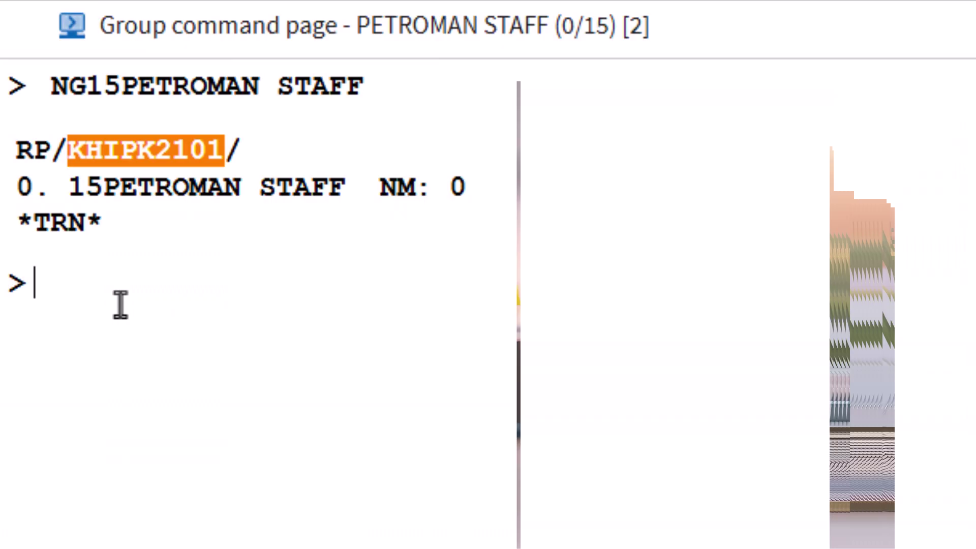
{"action": "type", "text": "A"}
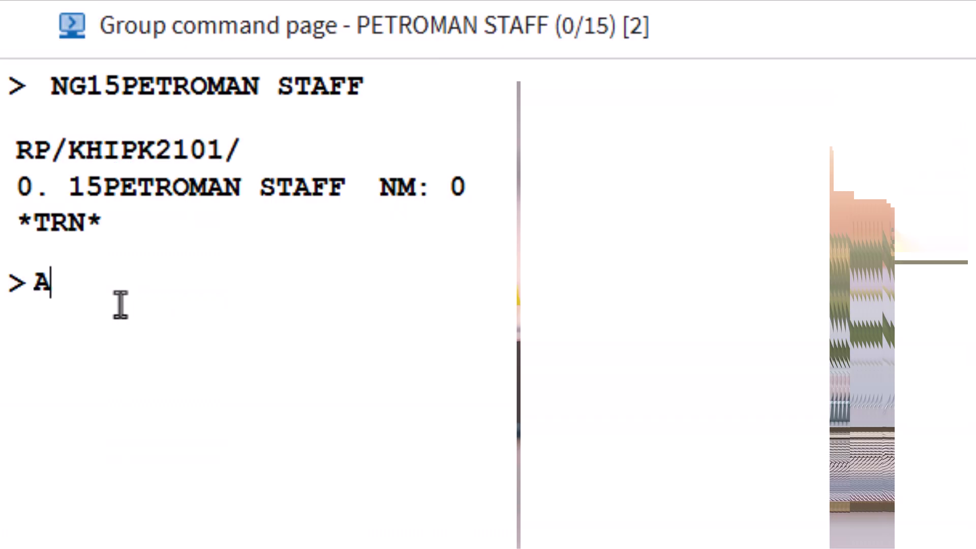
{"action": "type", "text": "N"}
{"action": "type", "text": "18JANKHIRUH/AWY"}
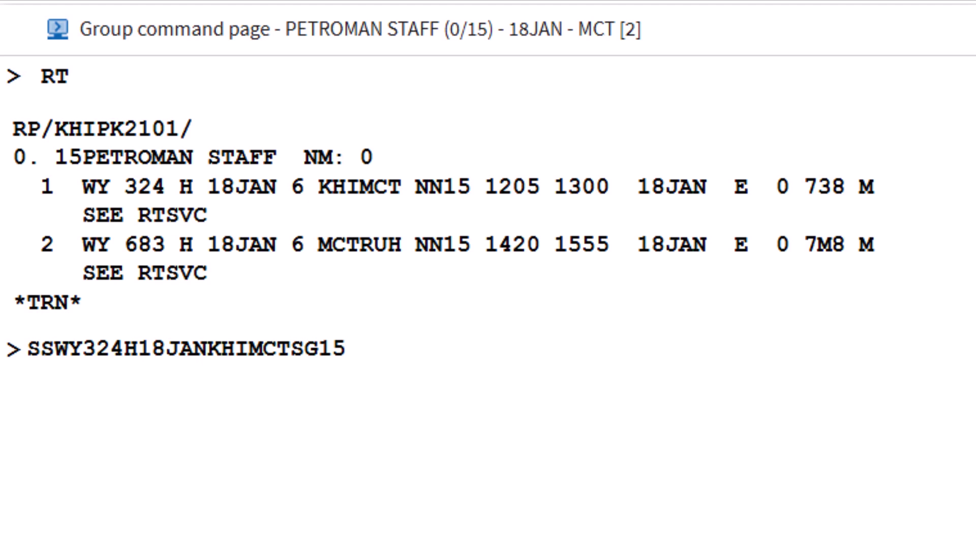
Show 18 January WY availability from Karachi to Riyadh with AN18JANKHIRUH/AWY.
{"action": "key", "text": "Return"}
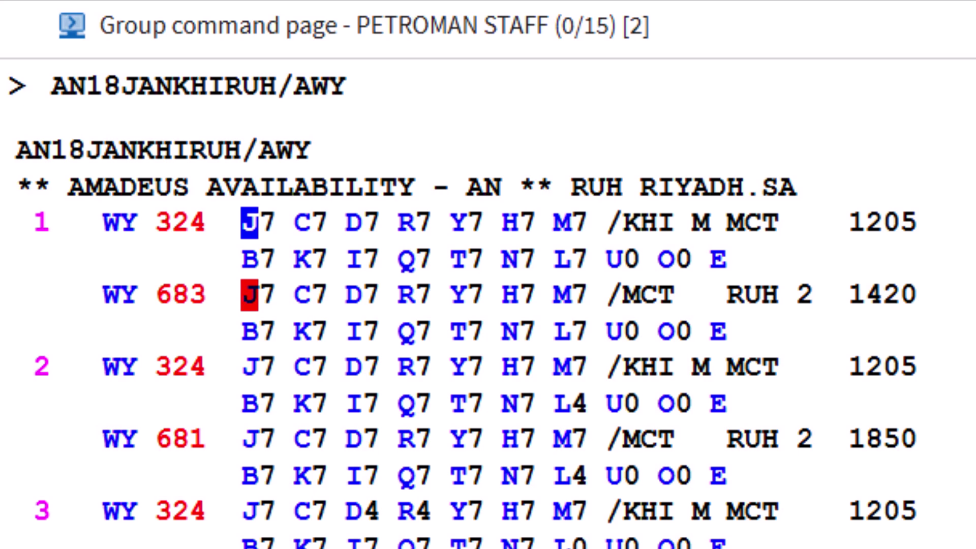
{"action": "scroll", "coordinate": [488, 305], "scroll_direction": "down", "scroll_amount": 2}
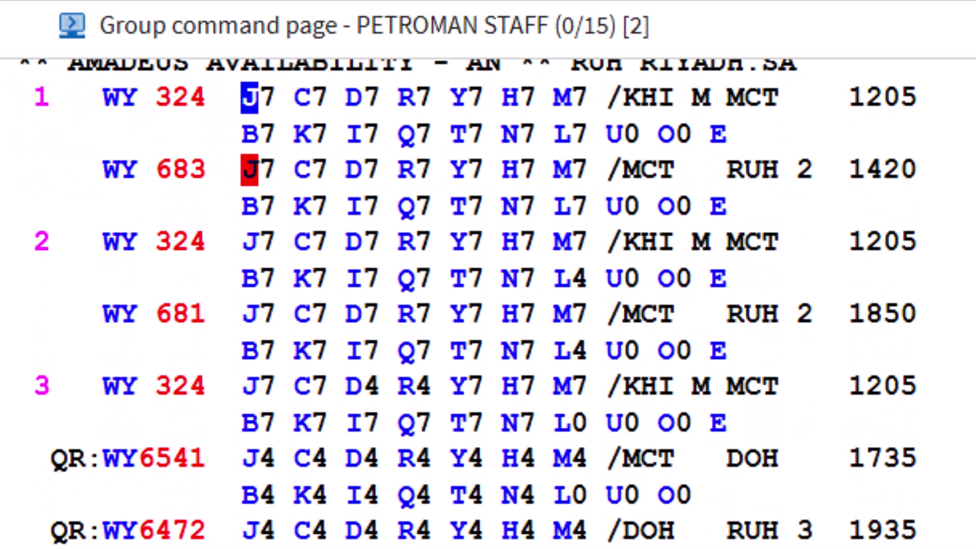
{"action": "scroll", "coordinate": [488, 305], "scroll_direction": "up", "scroll_amount": 2}
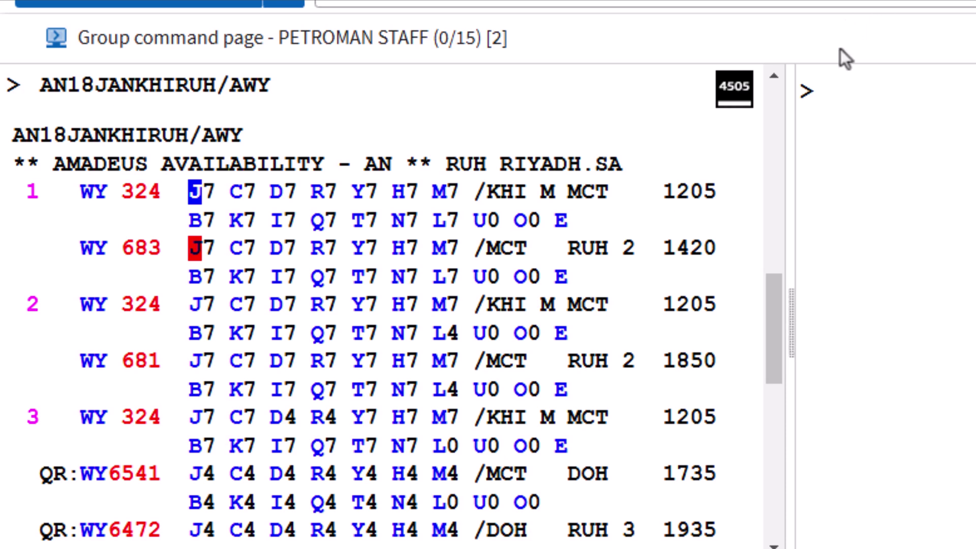
Sell 15 H-class seats on option 1 via Muscat with SS15H1/SG.
{"action": "left_click", "coordinate": [838, 94]}
{"action": "type", "text": "SS"}
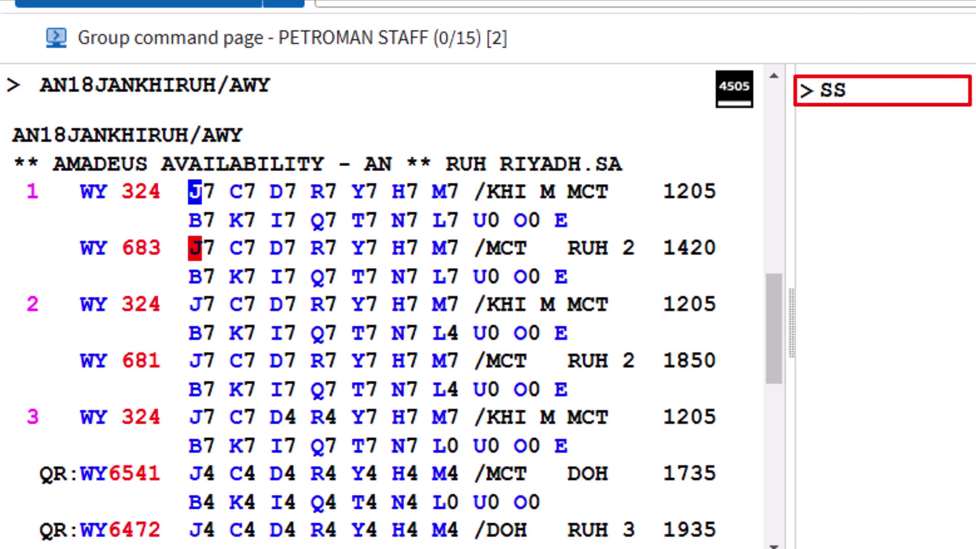
{"action": "type", "text": "1"}
{"action": "type", "text": "5"}
{"action": "type", "text": "H"}
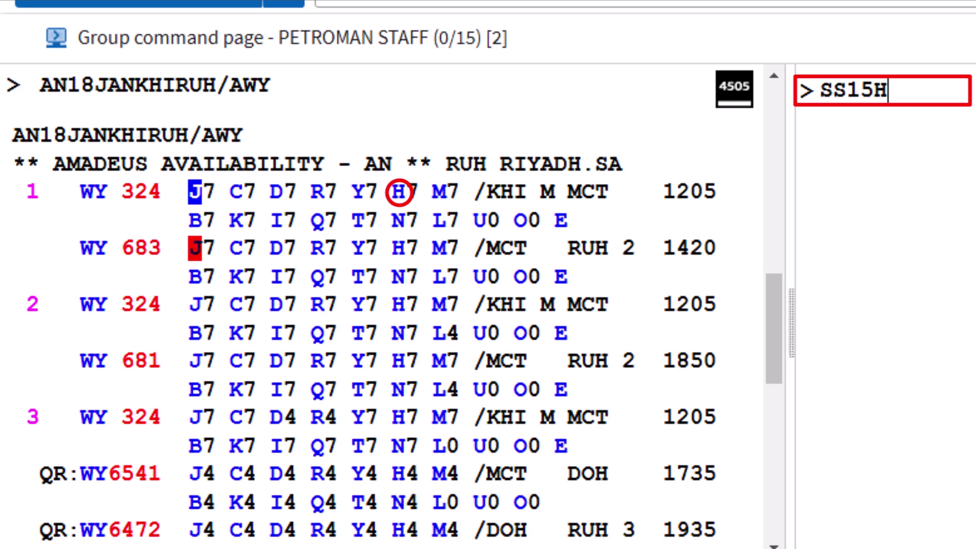
{"action": "type", "text": "1"}
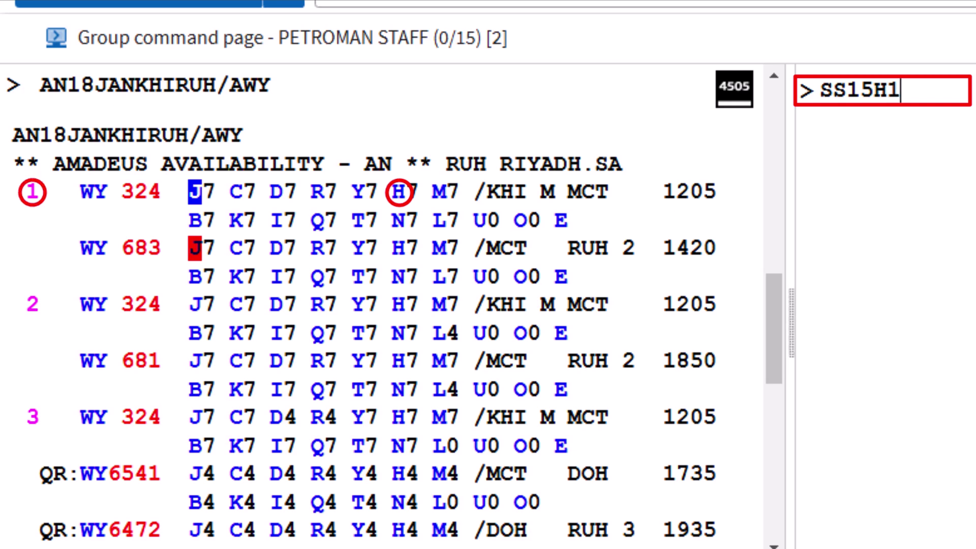
{"action": "type", "text": "/S"}
{"action": "type", "text": "G"}
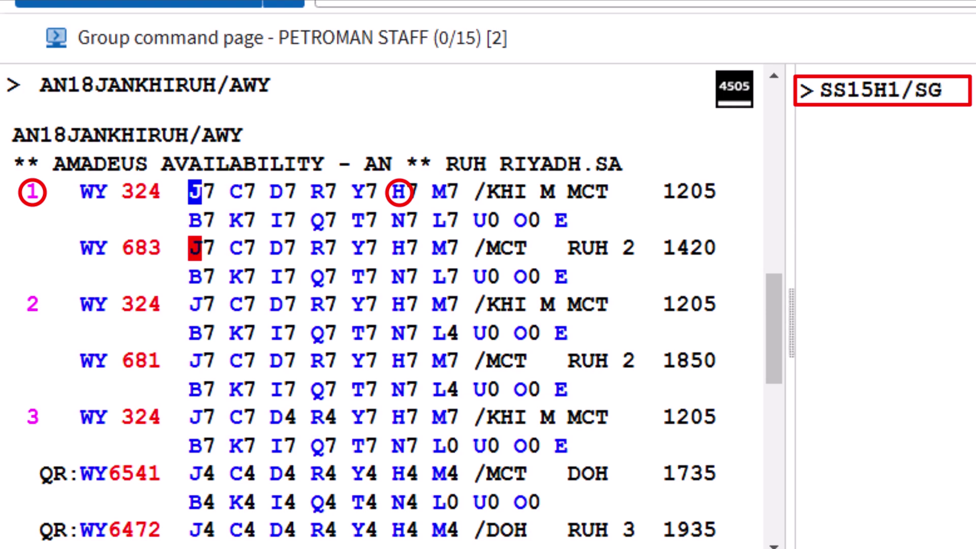
{"action": "key", "text": "Return"}
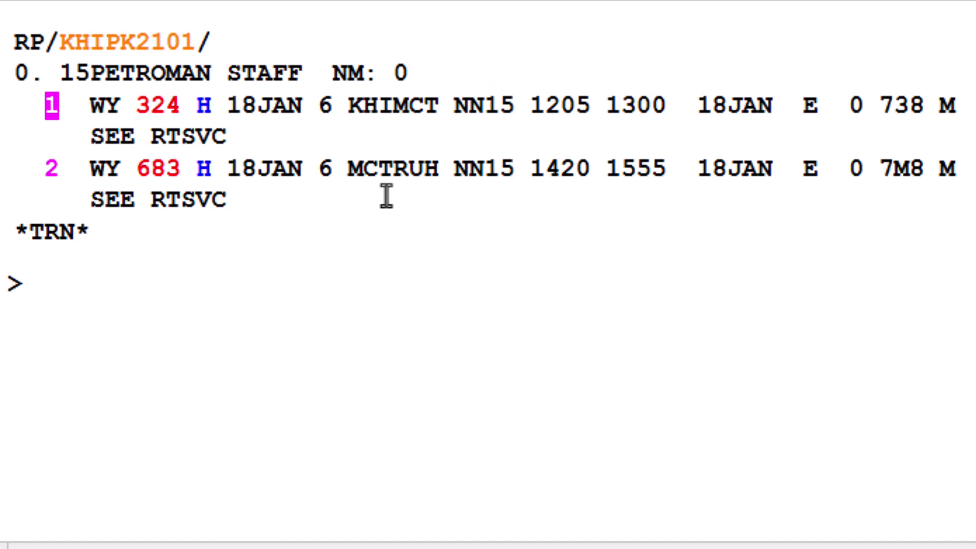
{"action": "type", "text": "S"}
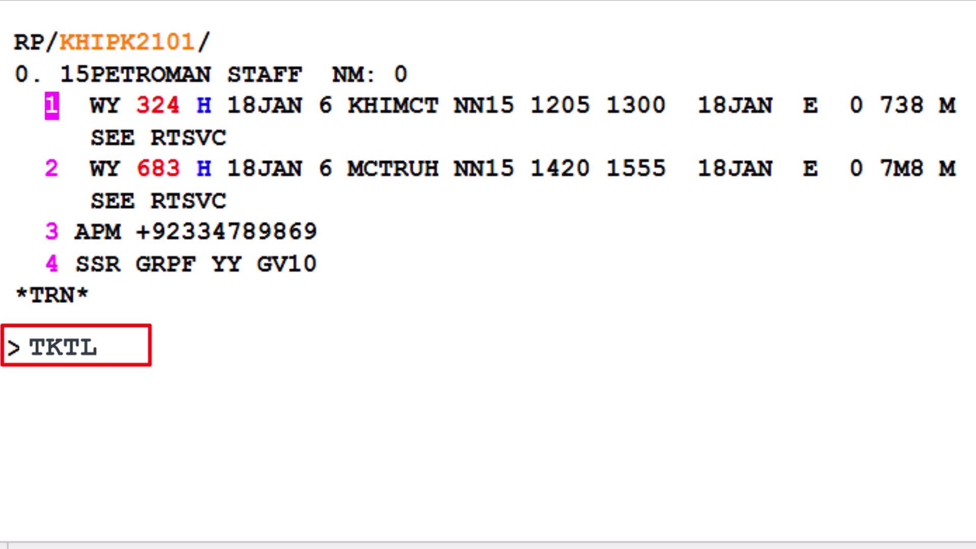
{"action": "type", "text": "20DEC"}
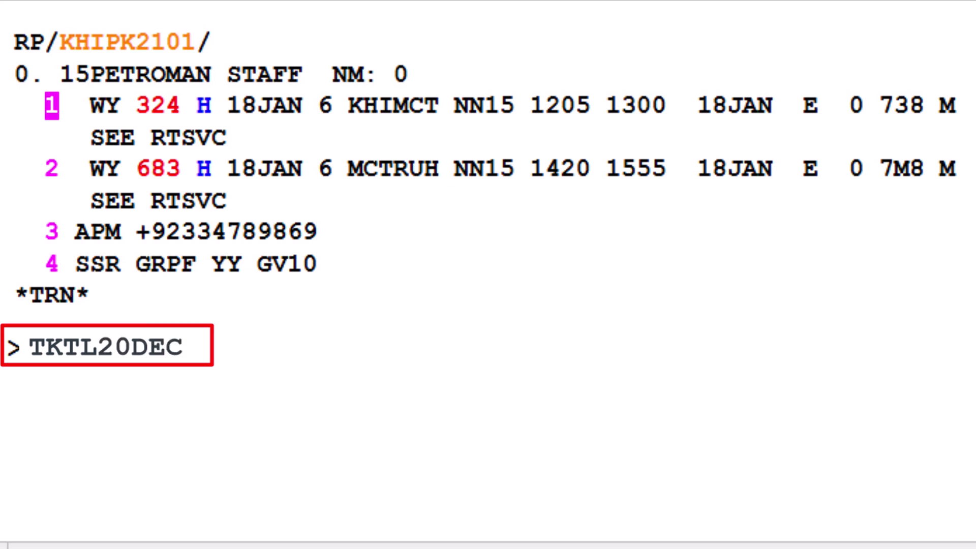
{"action": "type", "text": "/1200"}
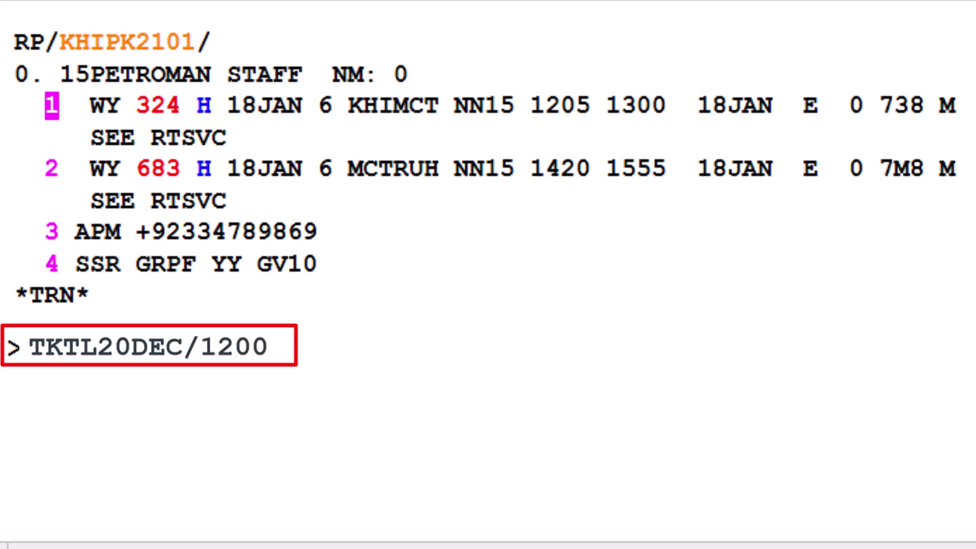
Add the TKTL20DEC/1200 ticketing time limit to the group booking.
{"action": "key", "text": "Return"}
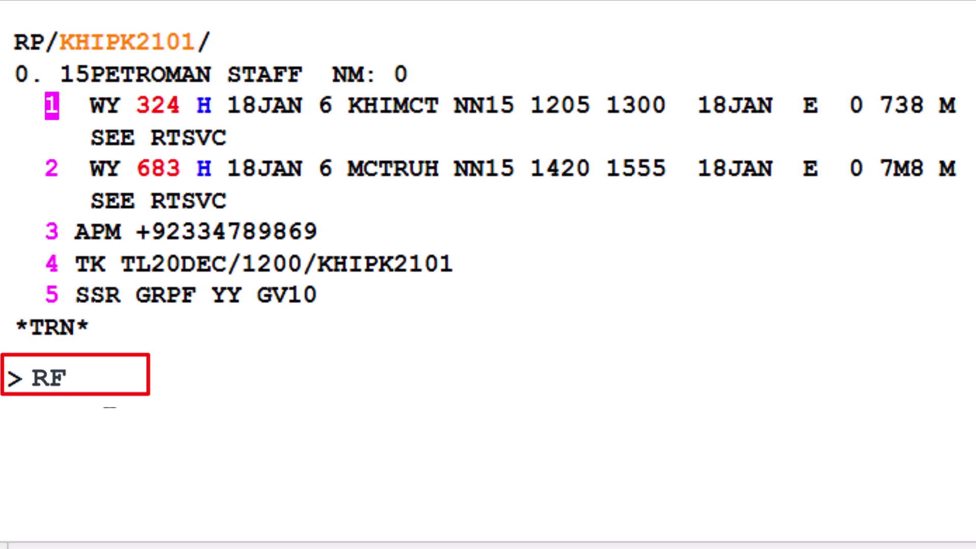
{"action": "type", "text": "AGT"}
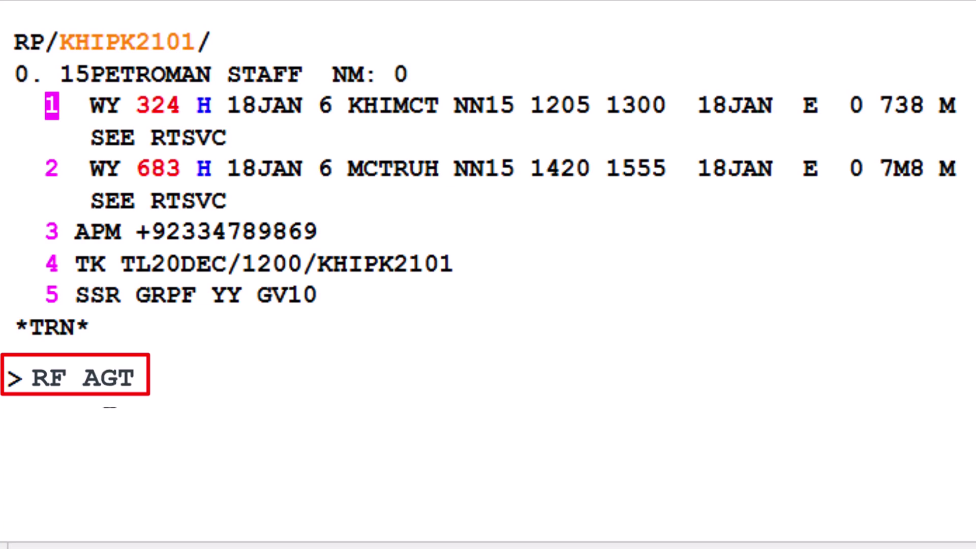
Enter AGT as the received-from element with RF AGT.
{"action": "key", "text": "Return"}
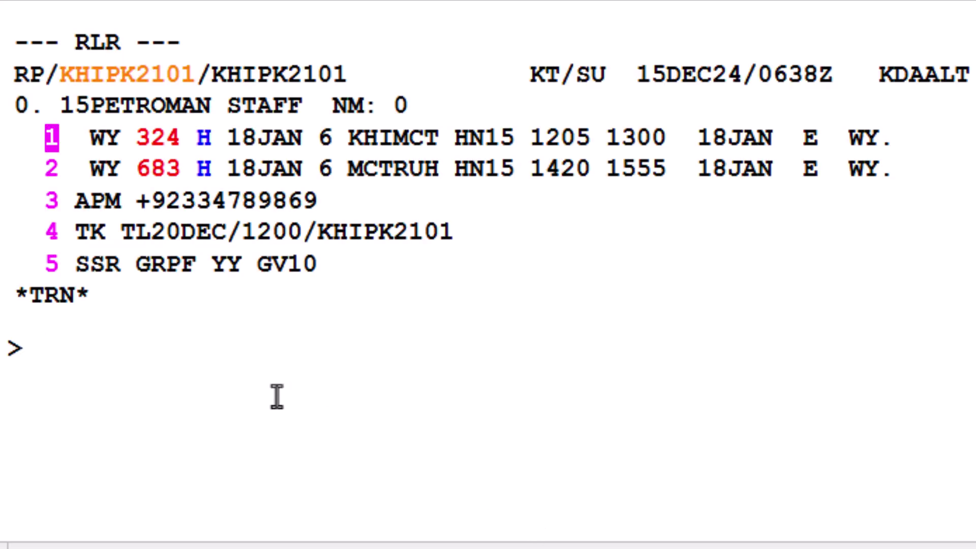
Add one passenger with an NM1 entry, then two more with NM2.
{"action": "left_click", "coordinate": [186, 349]}
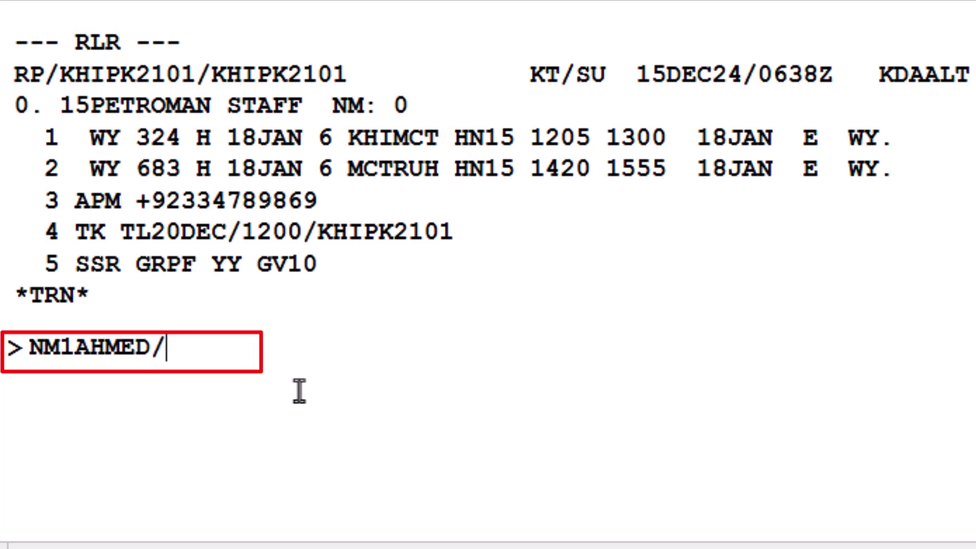
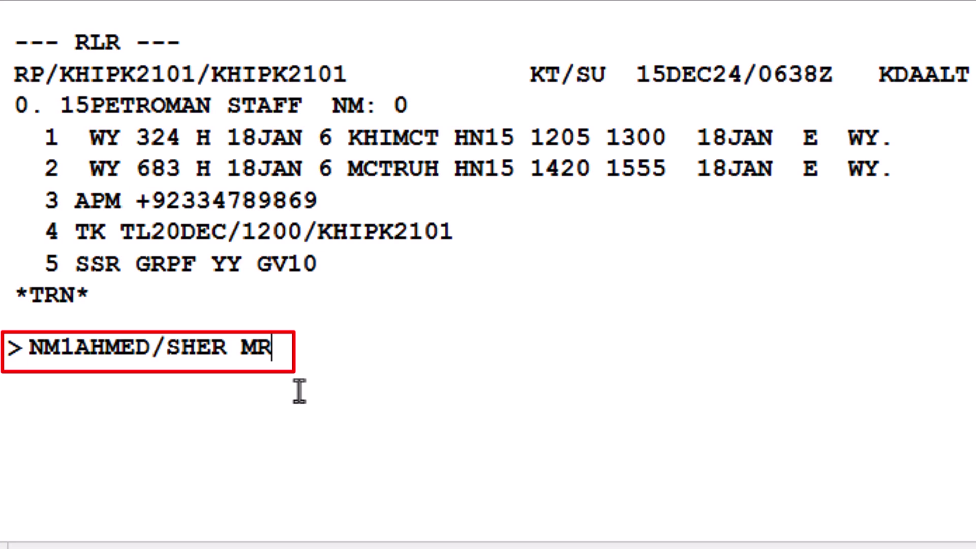
{"action": "key", "text": "Return"}
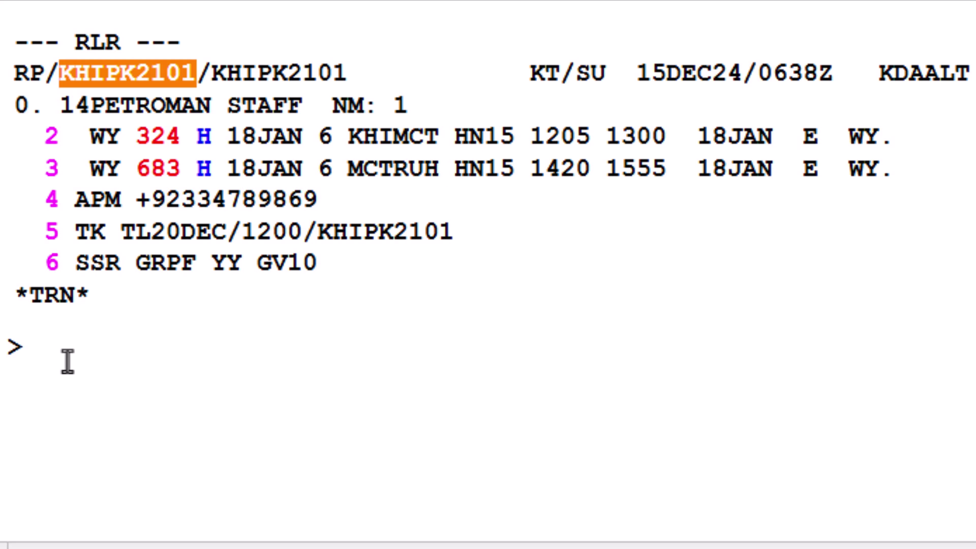
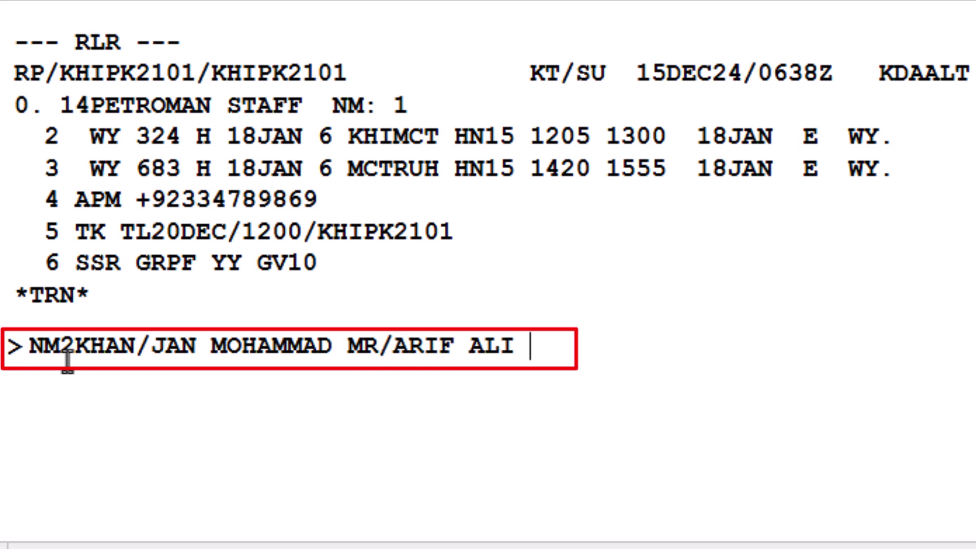
{"action": "key", "text": "Return"}
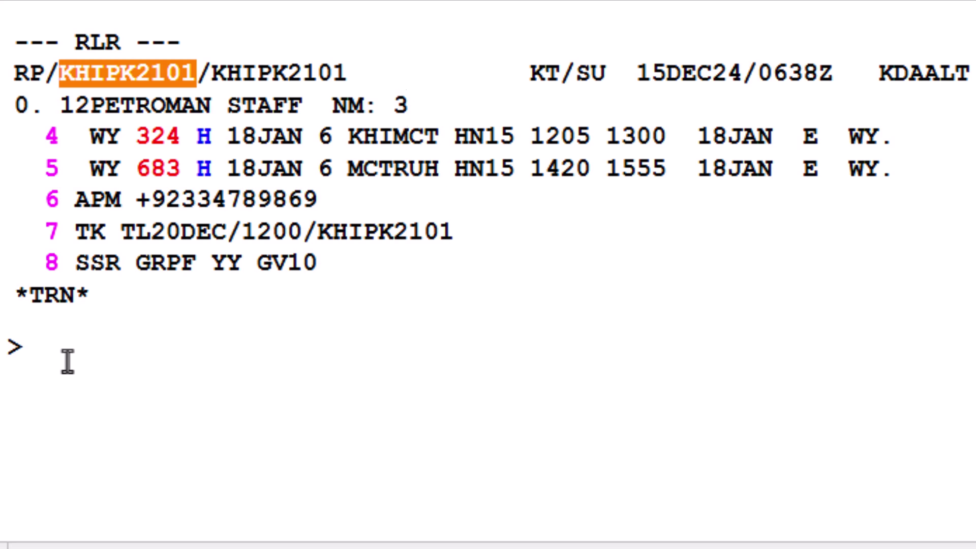
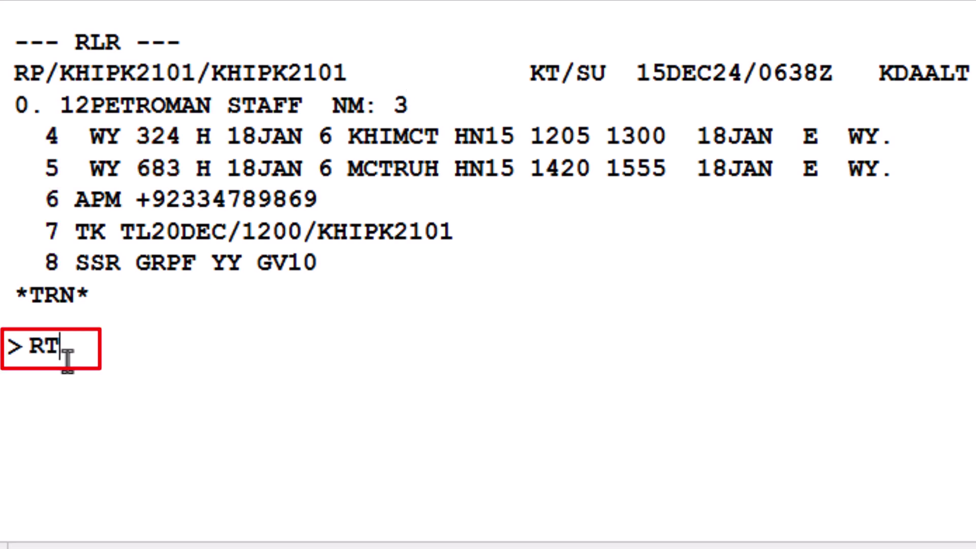